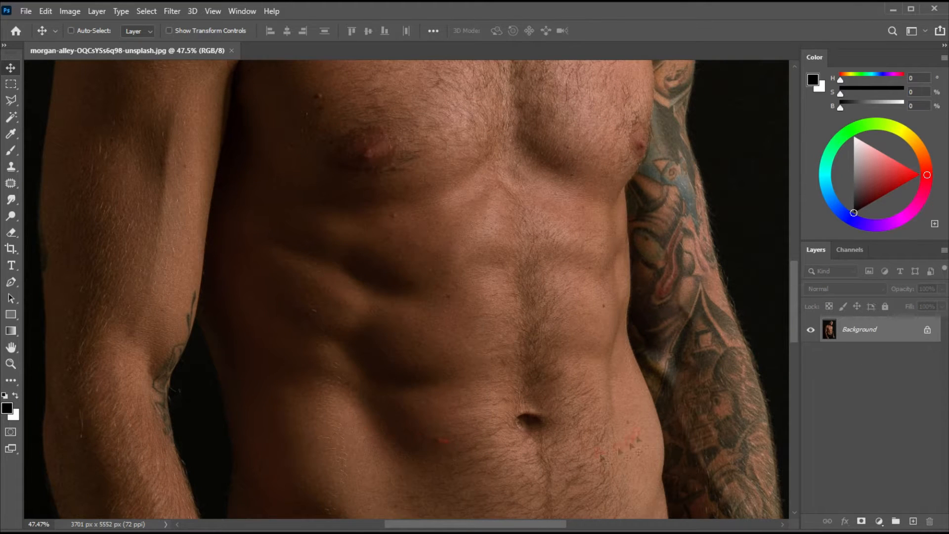
Add a new layer above the Background and fill it with 50% Gray in Normal mode at 100% opacity
key("o")
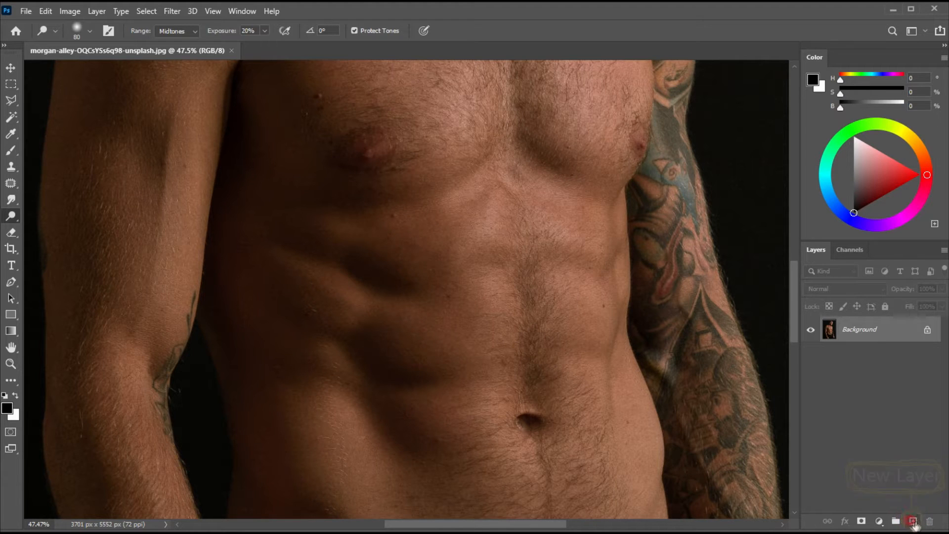
left_click(912, 522)
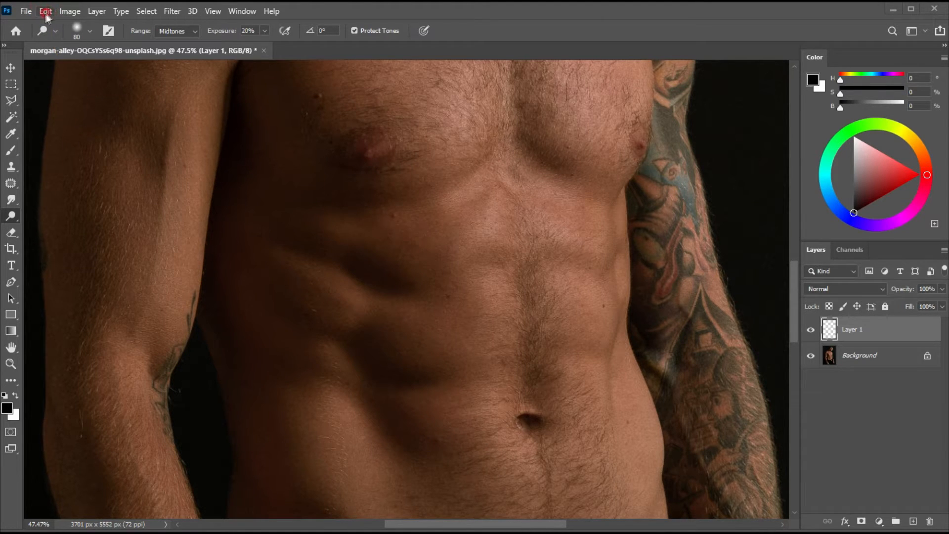
left_click(45, 12)
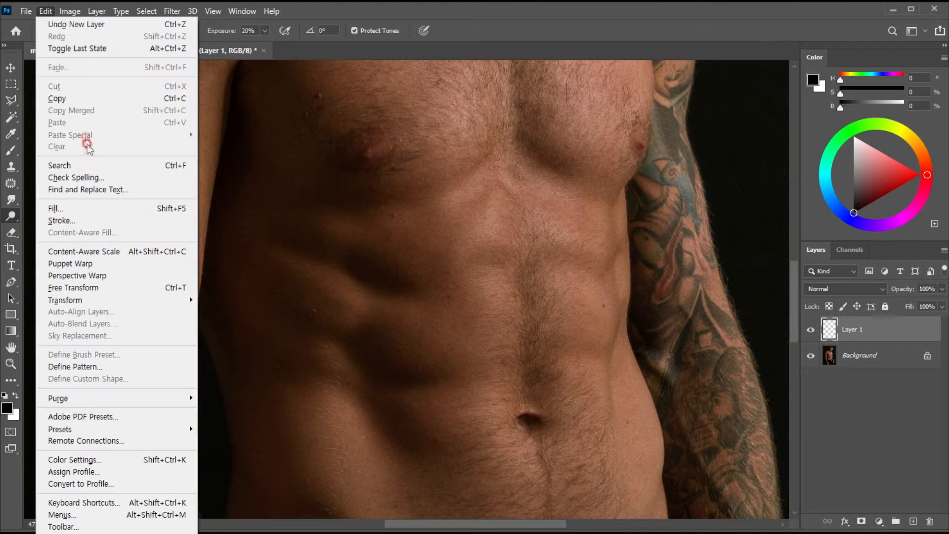
left_click(56, 209)
left_click_drag(463, 210, 543, 207)
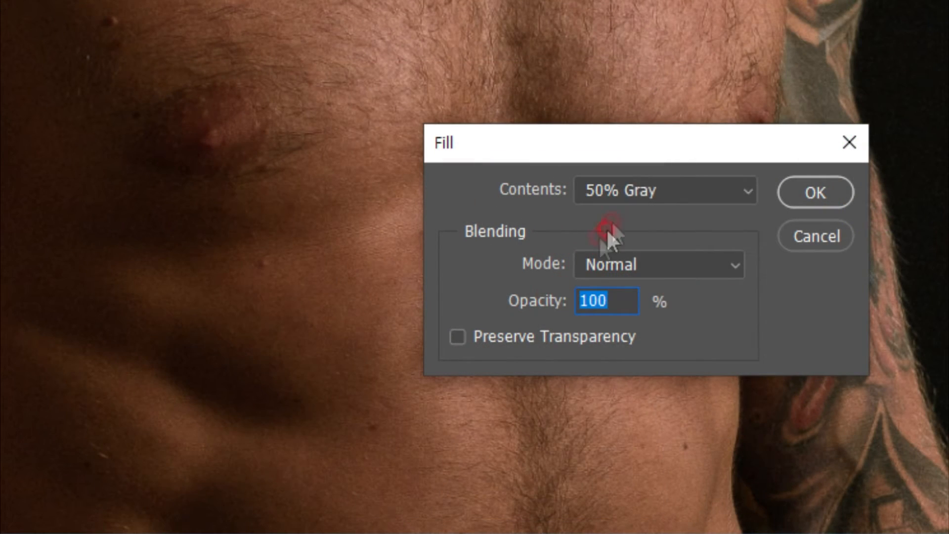
left_click(579, 180)
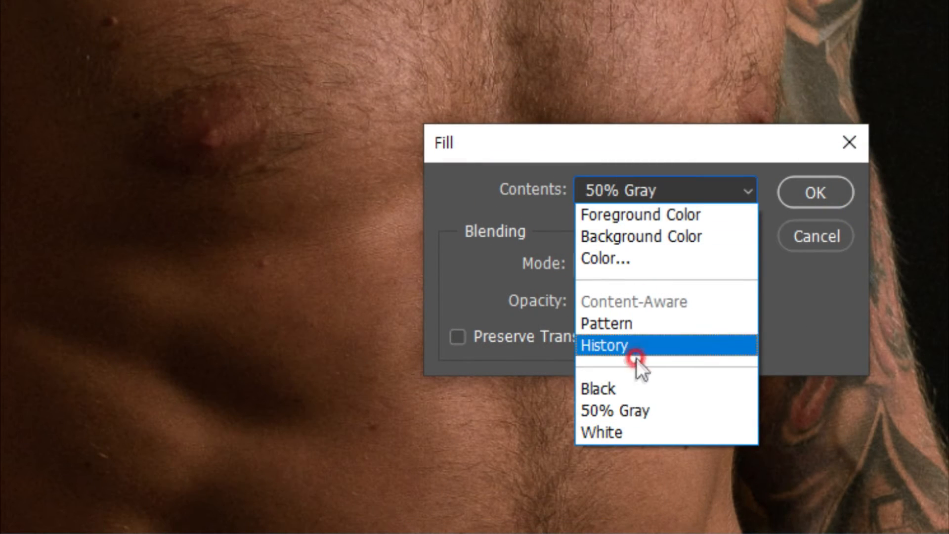
left_click(597, 412)
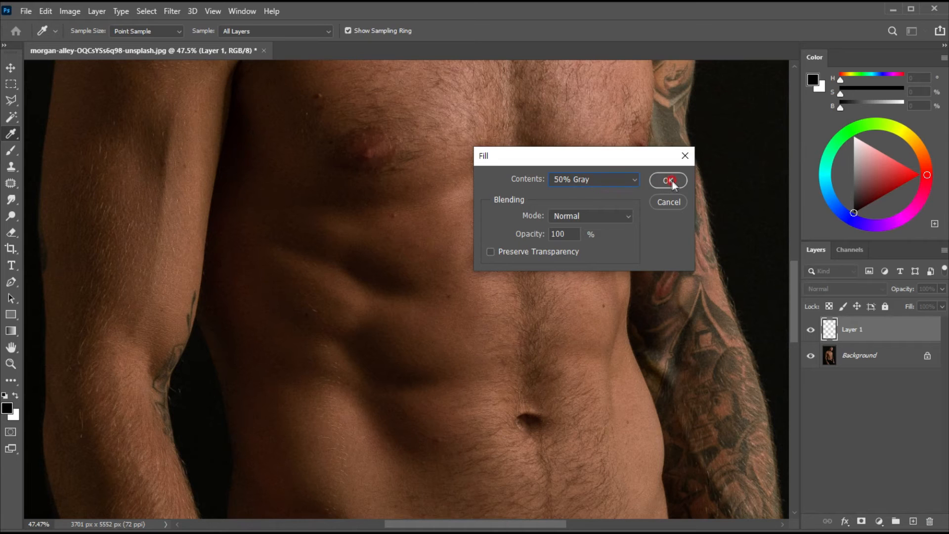
left_click(666, 180)
key("o")
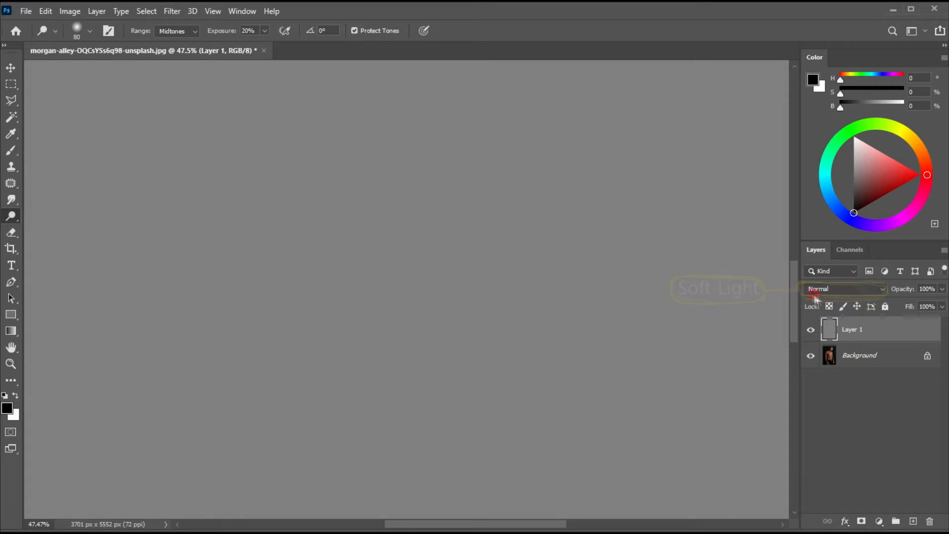
Set the gray layer's blending mode to Soft Light
left_click(854, 287)
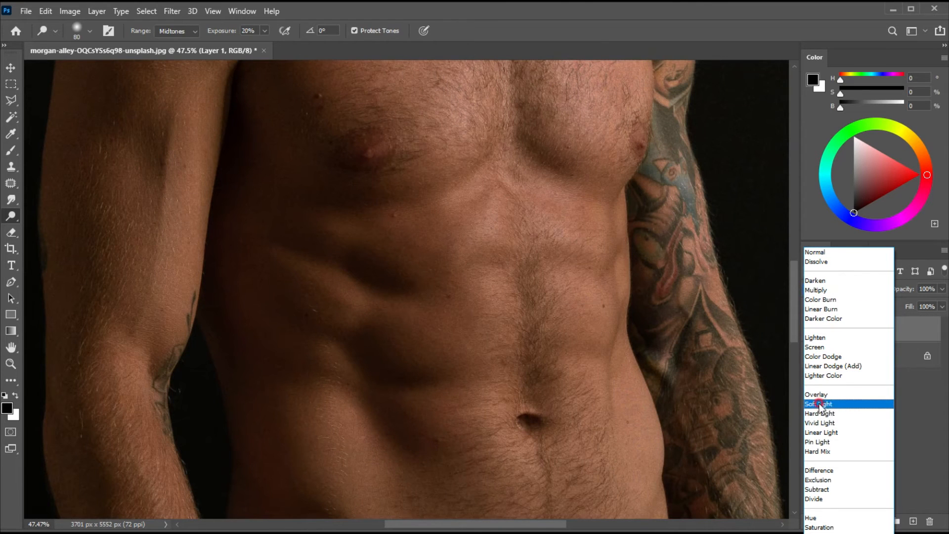
left_click(819, 404)
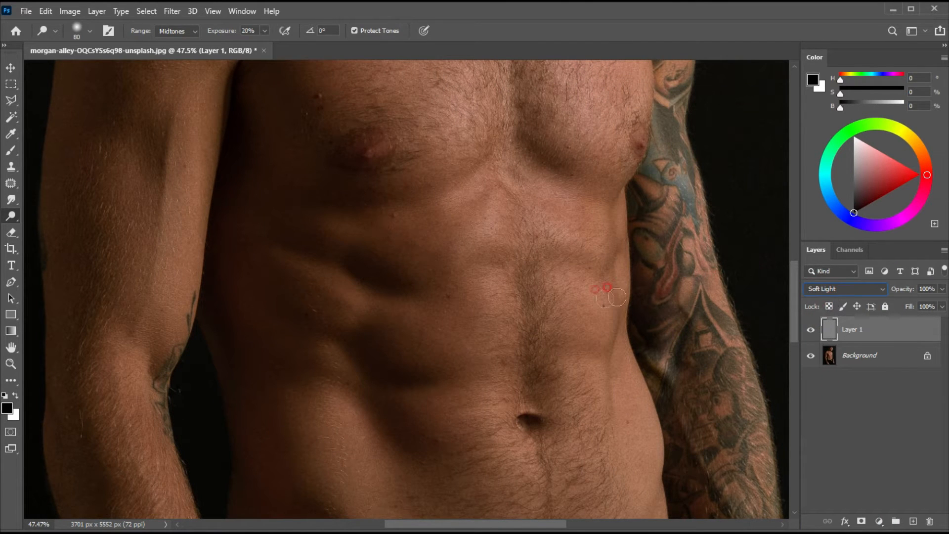
key("v")
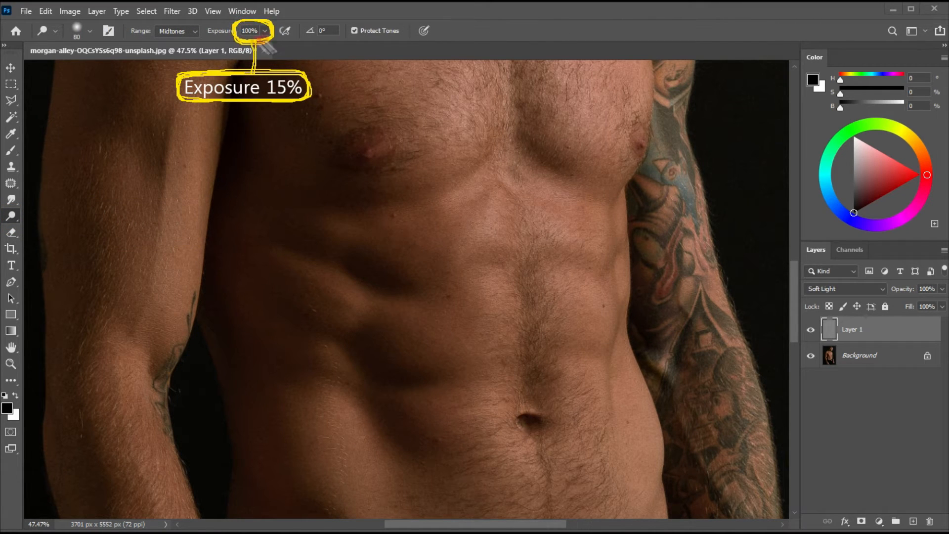
Set the Dodge tool's exposure to 15% for the midtones
left_click(264, 31)
left_click_drag(216, 43, 216, 43)
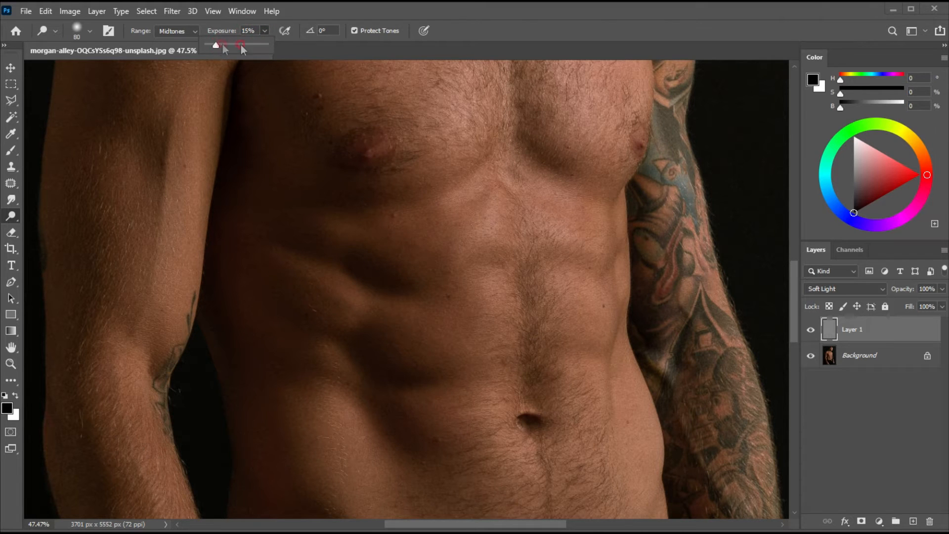
left_click(230, 29)
mouse_move(476, 141)
left_mouse_down()
mouse_move(490, 89)
mouse_move(483, 122)
left_mouse_up()
mouse_move(578, 162)
left_mouse_down()
mouse_move(539, 96)
mouse_move(578, 83)
mouse_move(580, 165)
left_mouse_up()
mouse_move(467, 241)
left_mouse_down()
mouse_move(481, 213)
mouse_move(463, 236)
left_mouse_up()
left_click_drag(546, 240, 531, 246)
left_click_drag(473, 199, 511, 194)
mouse_move(483, 283)
left_mouse_down()
mouse_move(491, 296)
mouse_move(486, 281)
left_mouse_up()
mouse_move(540, 292)
left_mouse_down()
mouse_move(591, 311)
mouse_move(542, 291)
left_mouse_up()
left_click_drag(487, 391, 481, 391)
mouse_move(573, 396)
left_mouse_down()
mouse_move(568, 402)
mouse_move(569, 393)
left_mouse_up()
mouse_move(516, 460)
left_mouse_down()
mouse_move(504, 476)
mouse_move(519, 460)
left_mouse_up()
mouse_move(590, 467)
left_mouse_down()
mouse_move(576, 480)
mouse_move(568, 461)
left_mouse_up()
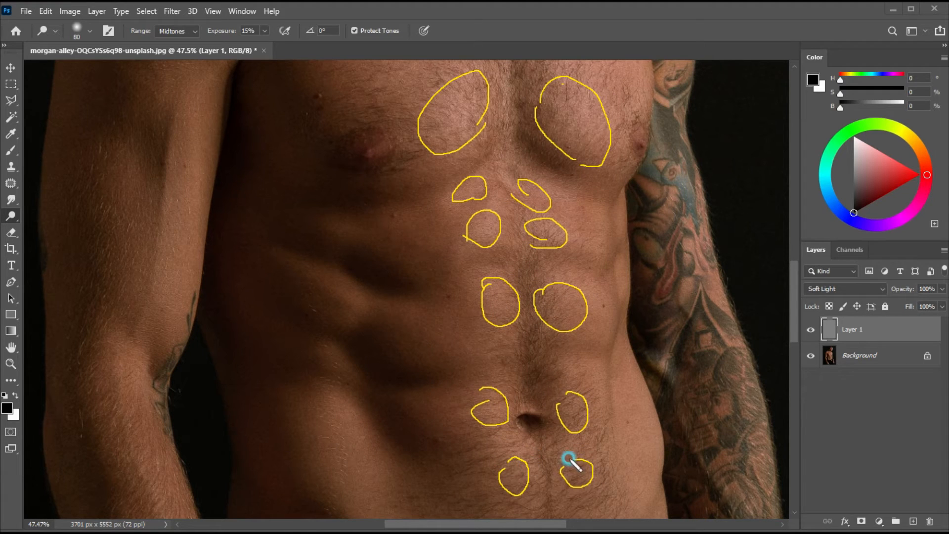
left_click_drag(346, 412, 352, 474)
left_click_drag(334, 348, 340, 368)
left_click_drag(328, 278, 349, 292)
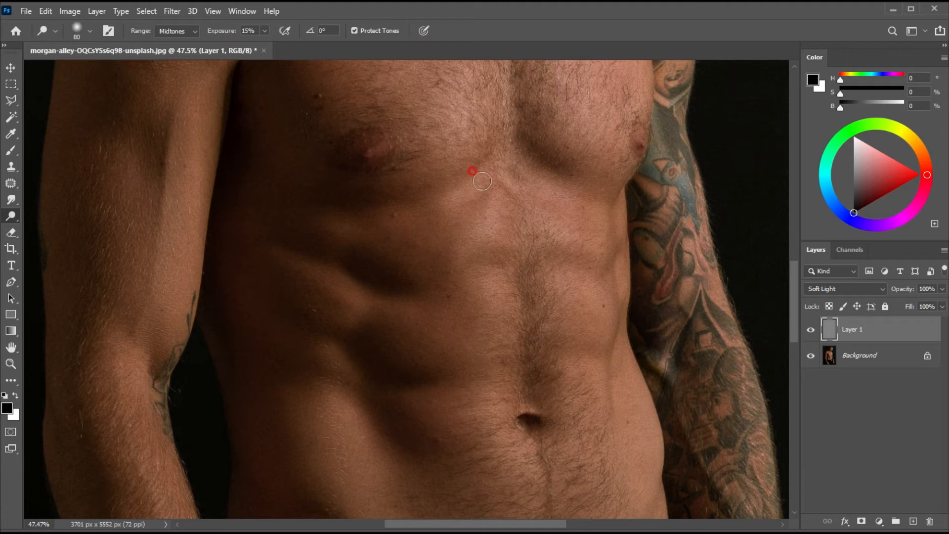
Dodge the raised highlights of the abs, ribs, flank and chest on the gray layer, enlarging the brush to 150
mouse_move(494, 213)
left_mouse_down()
mouse_move(467, 242)
mouse_move(490, 246)
left_mouse_up()
mouse_move(510, 180)
left_mouse_down()
mouse_move(557, 212)
mouse_move(564, 233)
left_mouse_up()
left_click_drag(508, 309, 492, 346)
mouse_move(559, 298)
left_mouse_down()
mouse_move(569, 310)
mouse_move(572, 284)
mouse_move(583, 317)
left_mouse_up()
mouse_move(495, 395)
left_mouse_down()
mouse_move(508, 442)
mouse_move(563, 445)
mouse_move(561, 381)
mouse_move(584, 417)
left_mouse_up()
left_click_drag(315, 409, 383, 482)
left_click_drag(320, 288, 432, 320)
left_click_drag(432, 320, 362, 319)
left_click_drag(336, 225, 370, 231)
left_click_drag(548, 232, 588, 239)
left_click_drag(585, 126, 618, 124)
left_click_drag(462, 92, 438, 148)
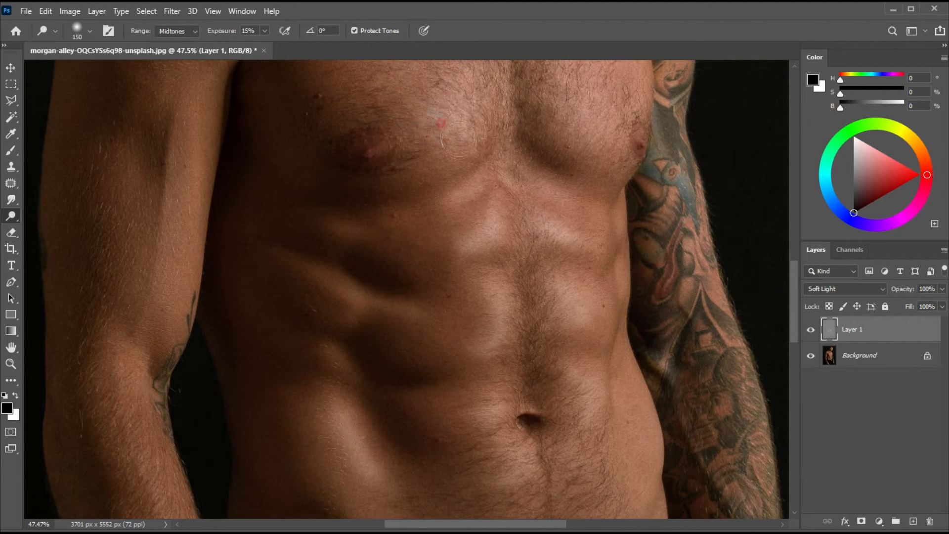
left_click_drag(554, 307, 582, 319)
left_click_drag(518, 443, 572, 478)
mouse_move(289, 429)
left_mouse_down()
mouse_move(307, 429)
mouse_move(371, 499)
left_mouse_up()
mouse_move(321, 281)
left_mouse_down()
mouse_move(436, 322)
mouse_move(343, 240)
left_mouse_up()
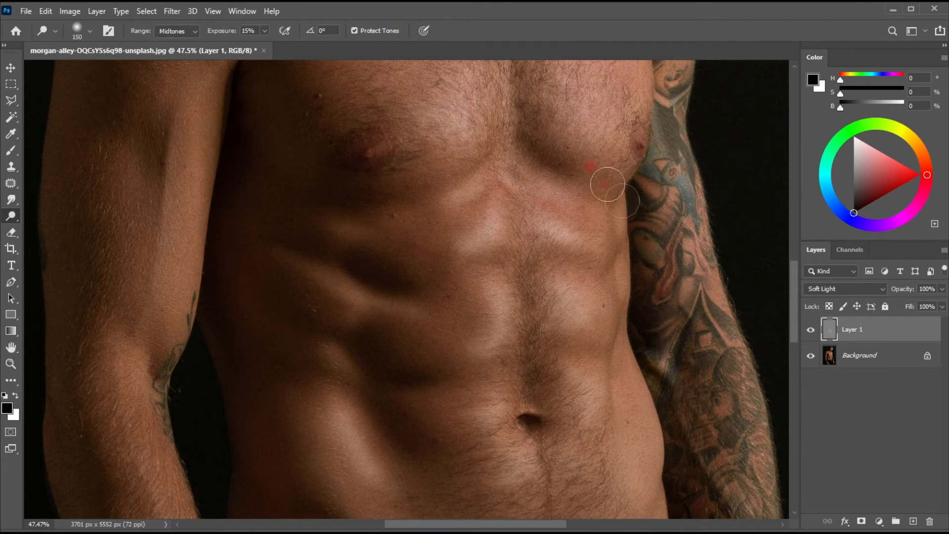
Switch to the Burn tool and set its exposure to 15% for the midtones
key("shift+o")
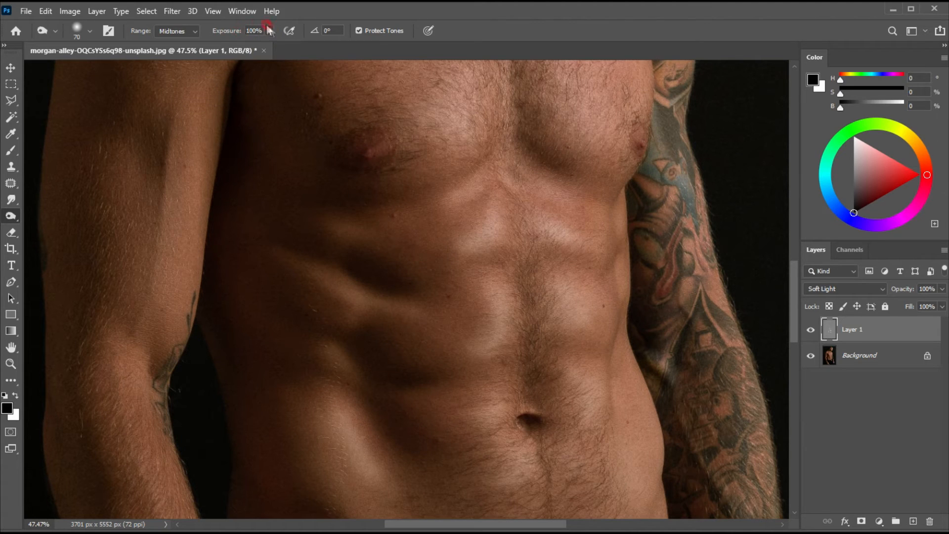
left_click_drag(268, 32, 221, 45)
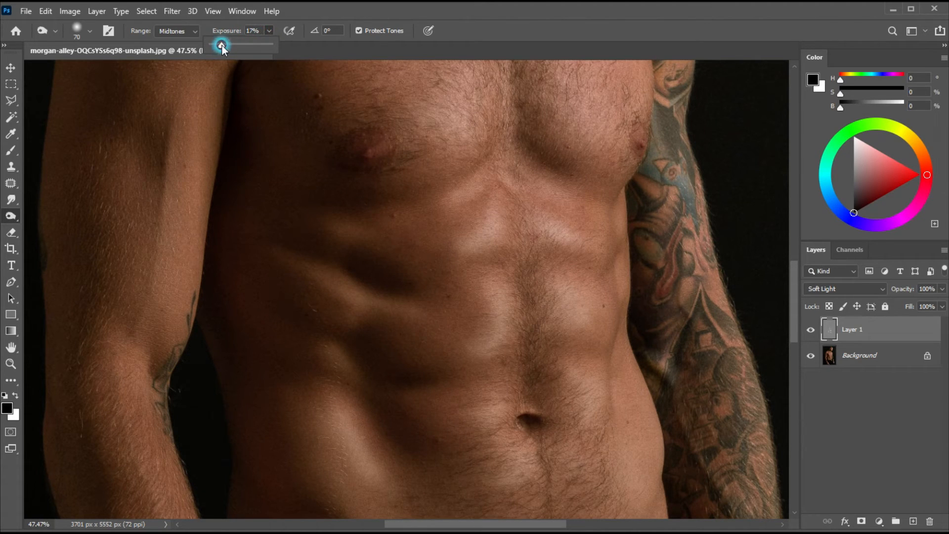
left_click(269, 43)
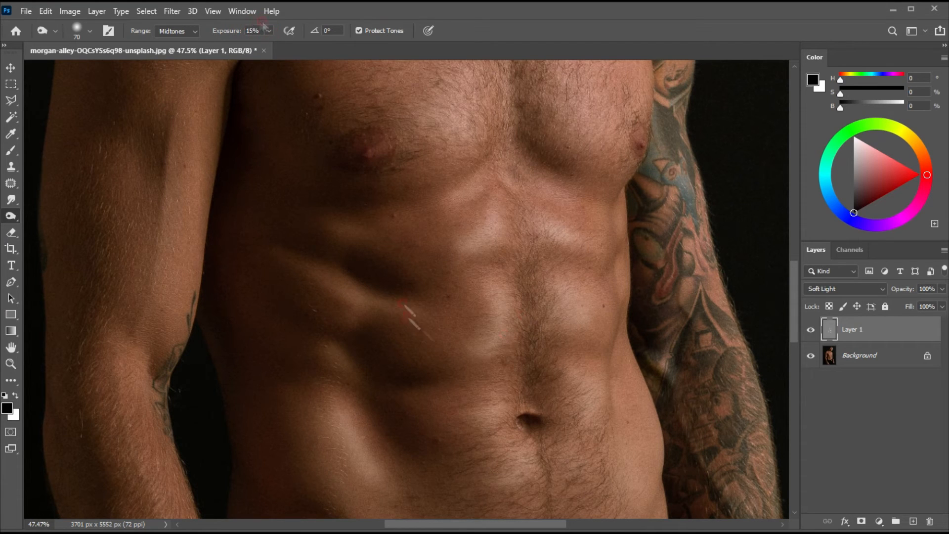
mouse_move(411, 300)
left_mouse_down()
mouse_move(310, 247)
mouse_move(408, 298)
left_mouse_up()
mouse_move(422, 383)
left_mouse_down()
mouse_move(333, 326)
mouse_move(412, 384)
left_mouse_up()
left_click_drag(408, 462, 408, 459)
mouse_move(511, 212)
left_mouse_down()
mouse_move(547, 475)
mouse_move(502, 208)
mouse_move(493, 211)
left_mouse_up()
left_click_drag(499, 255, 506, 261)
mouse_move(531, 252)
left_mouse_down()
mouse_move(546, 250)
mouse_move(568, 220)
mouse_move(600, 296)
mouse_move(615, 220)
left_mouse_up()
mouse_move(567, 165)
left_mouse_down()
mouse_move(561, 116)
mouse_move(572, 171)
left_mouse_up()
mouse_move(426, 182)
left_mouse_down()
mouse_move(312, 141)
mouse_move(428, 181)
left_mouse_up()
Burn the shadows beneath both chest muscles, along the ribs and beside the abs with an enlarged brush
key("]")
key("]")
mouse_move(532, 113)
left_mouse_down()
mouse_move(548, 144)
mouse_move(591, 166)
left_mouse_up()
mouse_move(426, 170)
left_mouse_down()
mouse_move(485, 137)
mouse_move(502, 147)
left_mouse_up()
left_click_drag(371, 166, 375, 140)
left_click_drag(292, 228, 331, 250)
left_click_drag(426, 379, 379, 341)
mouse_move(371, 397)
left_mouse_down()
mouse_move(413, 447)
mouse_move(393, 424)
left_mouse_up()
Burn the narrow creases between the ab segments and along the torso's tattooed-arm side with a 50 brush
key("[")
key("[")
key("[")
left_click_drag(483, 204, 494, 215)
left_click_drag(616, 205, 614, 238)
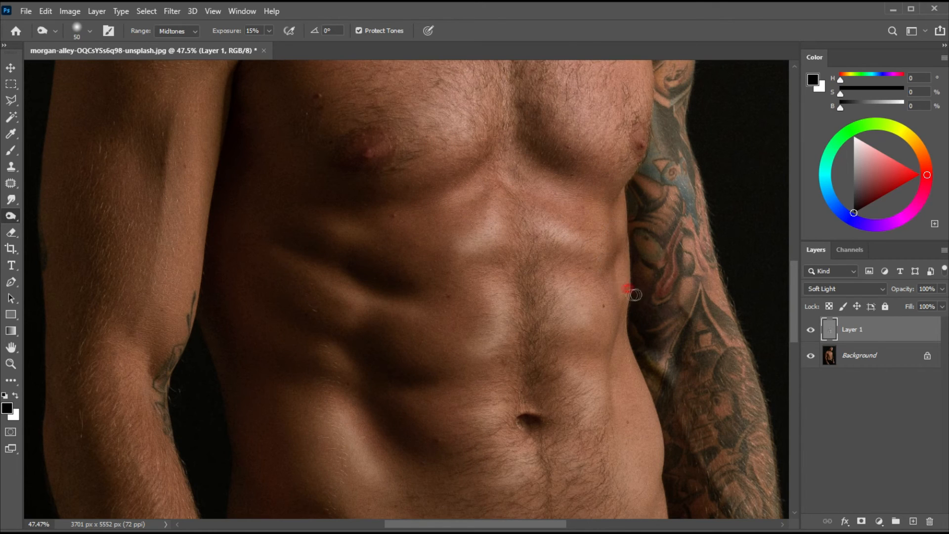
left_click_drag(607, 368, 609, 385)
left_click_drag(614, 193, 617, 190)
left_click_drag(540, 254, 595, 265)
left_click_drag(459, 267, 518, 252)
left_click_drag(522, 366, 494, 367)
left_click_drag(558, 348, 574, 352)
Deepen the shadows around the abs, waist, lower belly, ribs and lower chest with the Burn tool at brush size 80
key("]")
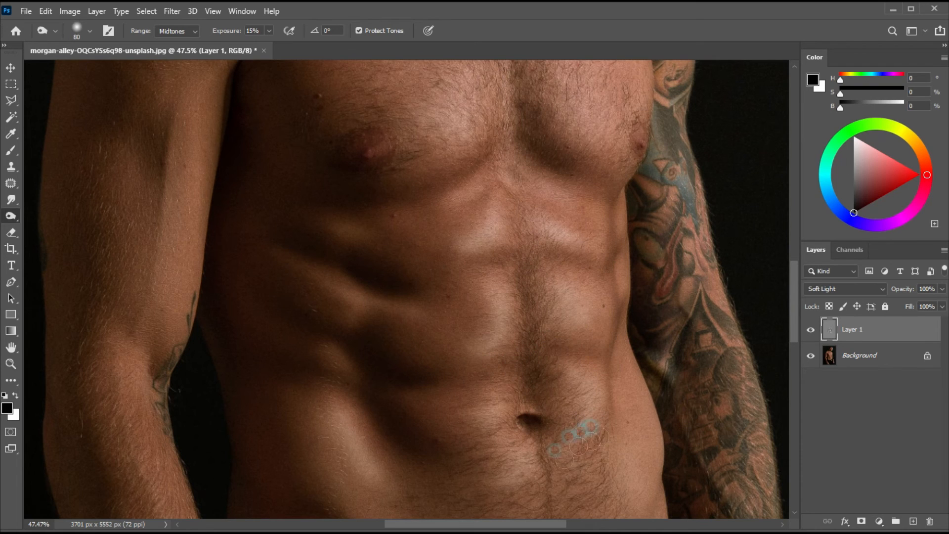
mouse_move(453, 304)
left_mouse_down()
mouse_move(453, 316)
mouse_move(460, 307)
left_mouse_up()
left_click_drag(475, 374, 494, 366)
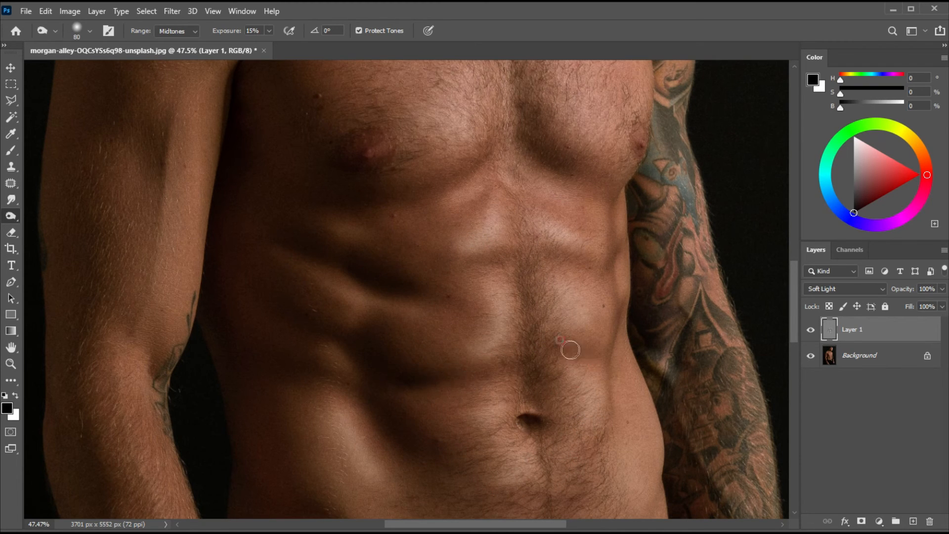
left_click_drag(628, 323, 607, 429)
left_click_drag(594, 496, 509, 500)
left_click_drag(479, 210, 427, 227)
left_click_drag(383, 425, 394, 432)
left_click_drag(624, 192, 613, 181)
left_click_drag(277, 307, 339, 326)
left_click_drag(388, 436, 396, 443)
left_click_drag(354, 193, 366, 178)
left_click_drag(629, 199, 629, 206)
Toggle the gray layer's visibility repeatedly to compare the torso before and after dodging and burning
left_click(810, 330)
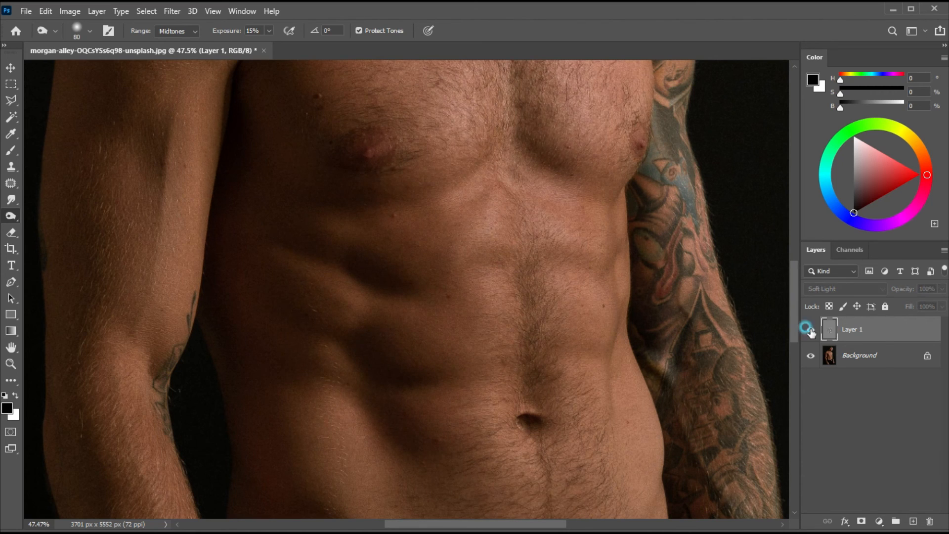
left_click(811, 329)
left_click(810, 329)
left_click(810, 330)
left_click(810, 330)
left_click(809, 330)
left_click(809, 330)
left_click(809, 330)
left_click(810, 330)
left_click(810, 330)
left_click(809, 330)
left_click(810, 330)
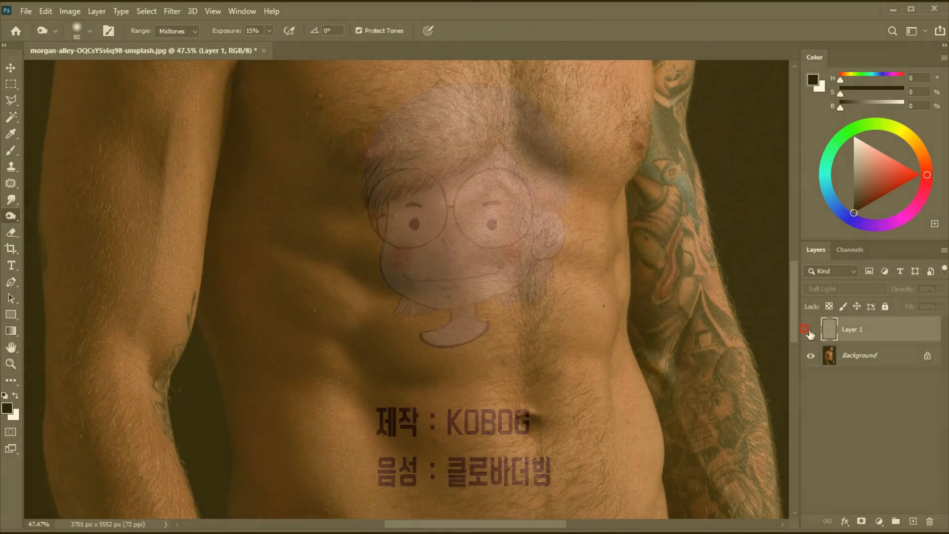